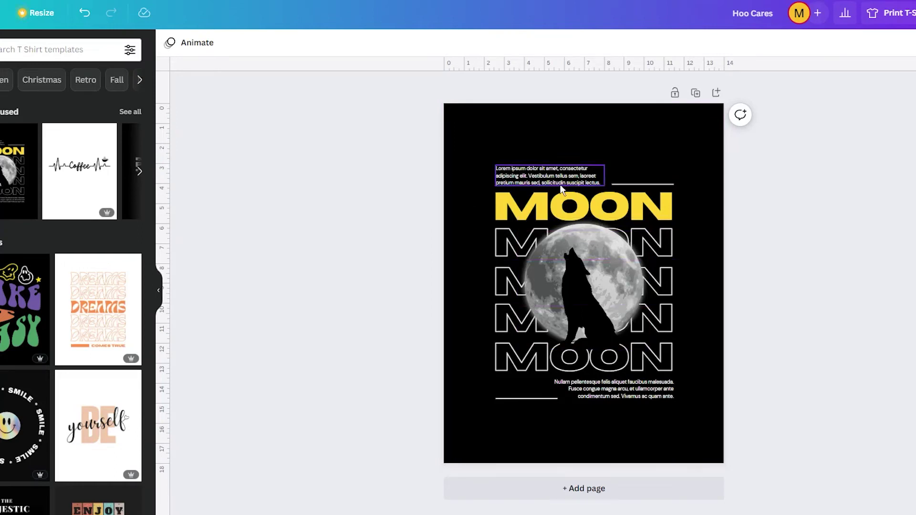
Delete the placeholder paragraph above MOON and the paragraph at the bottom of the page
left_click(557, 169)
left_click(551, 137)
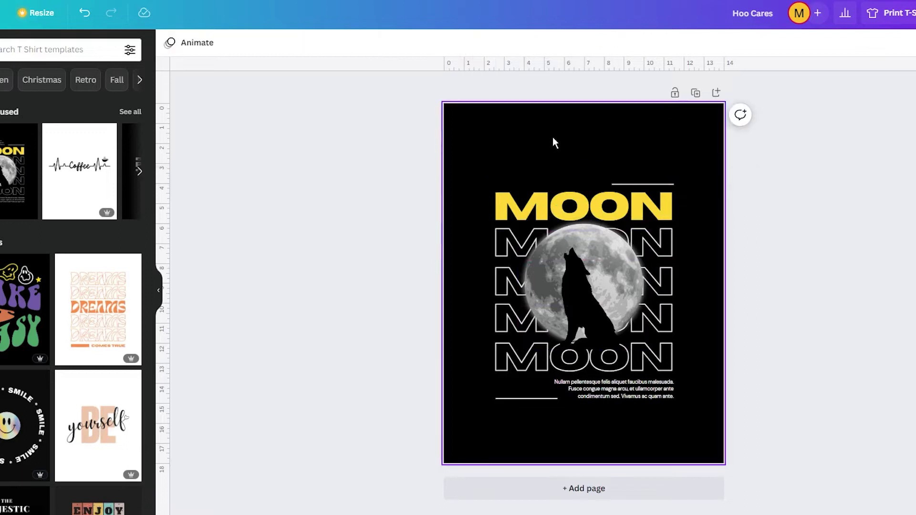
left_click(605, 394)
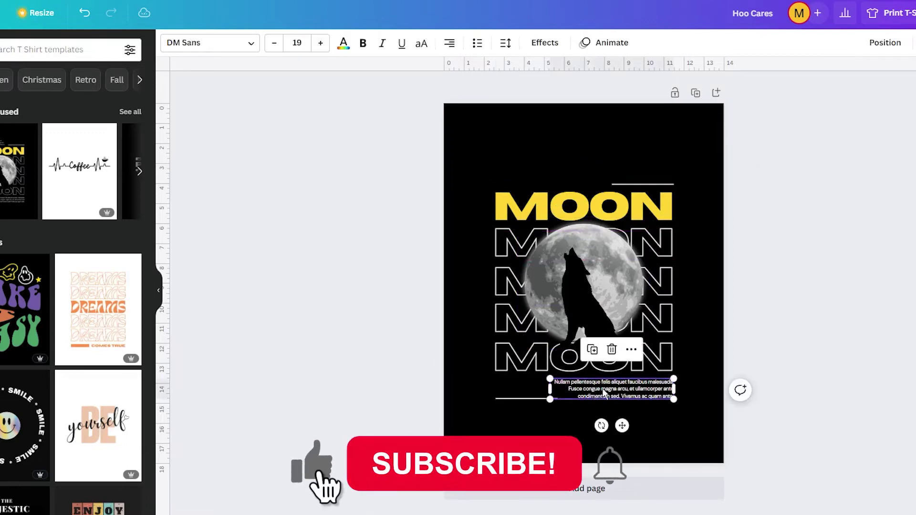
left_click(611, 349)
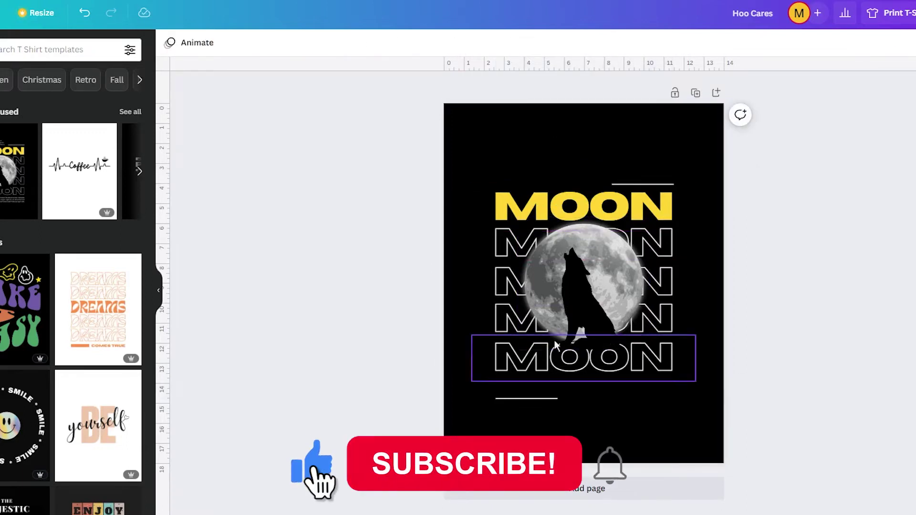
Move the short white line up so it sits just below the last MOON
left_click(522, 397)
left_click_drag(521, 398, 522, 388)
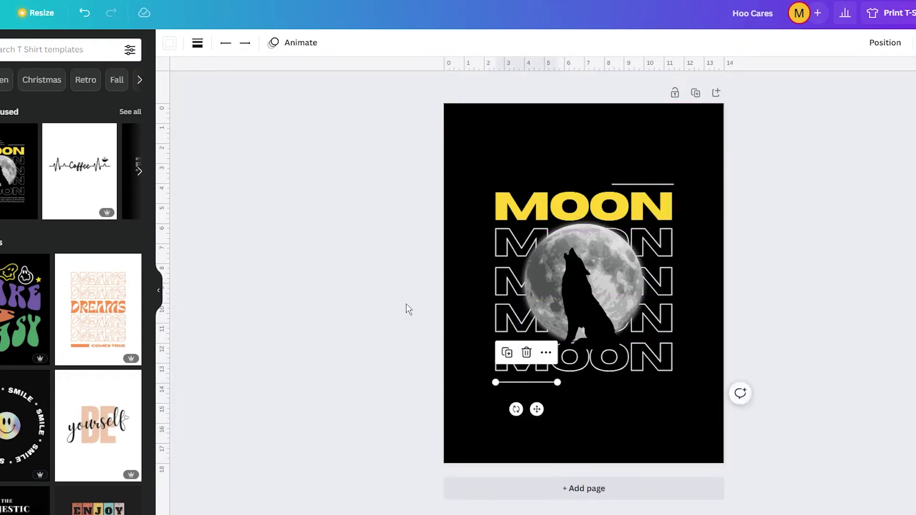
left_click(405, 306)
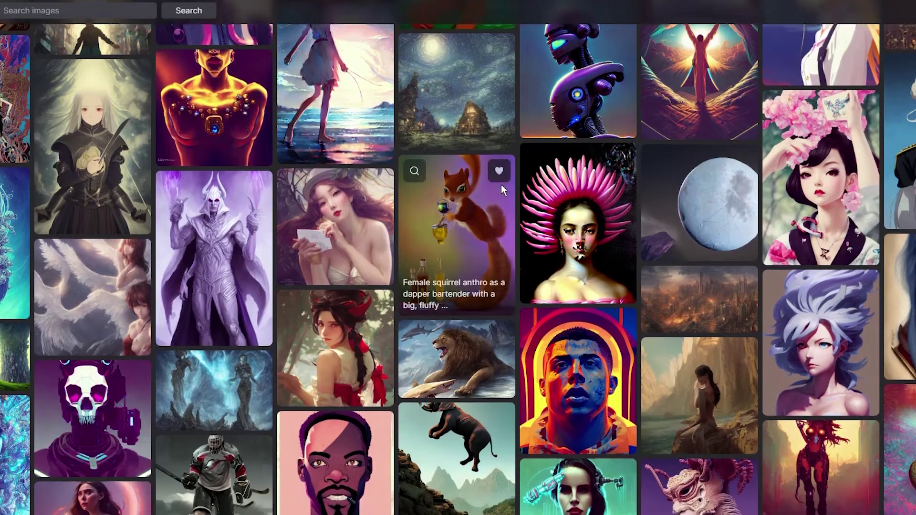
scroll(501, 185, "down", 2)
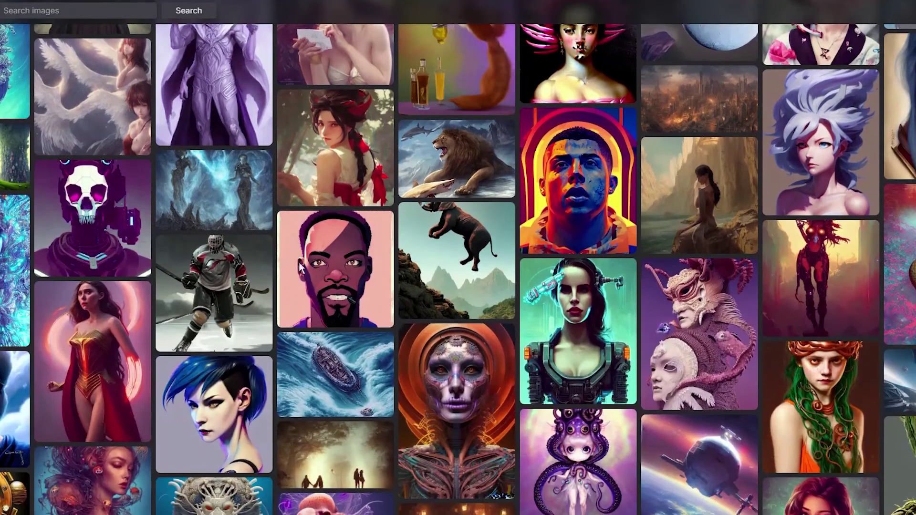
scroll(45, 342, "down", 6)
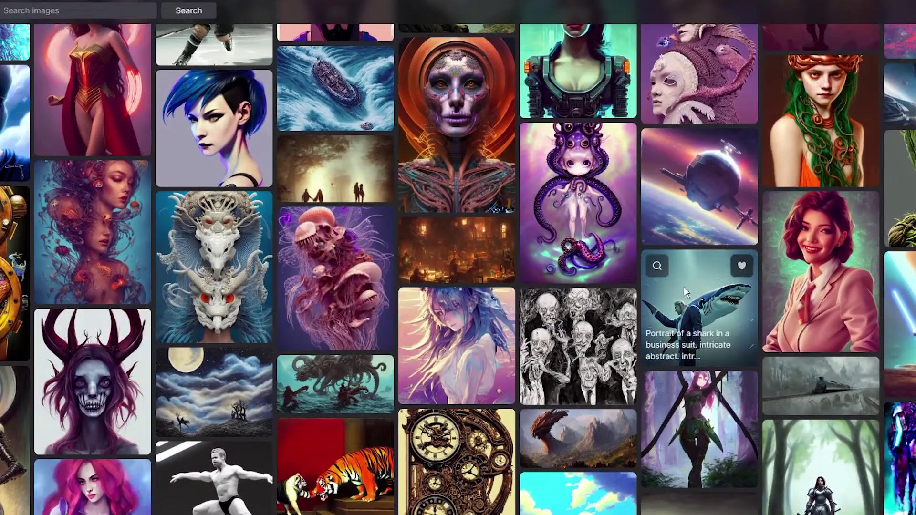
left_click(686, 295)
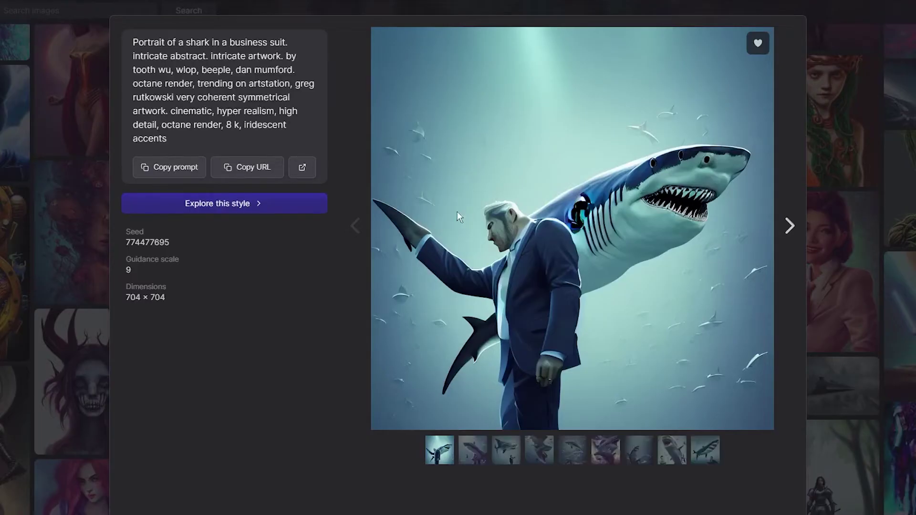
left_click(789, 229)
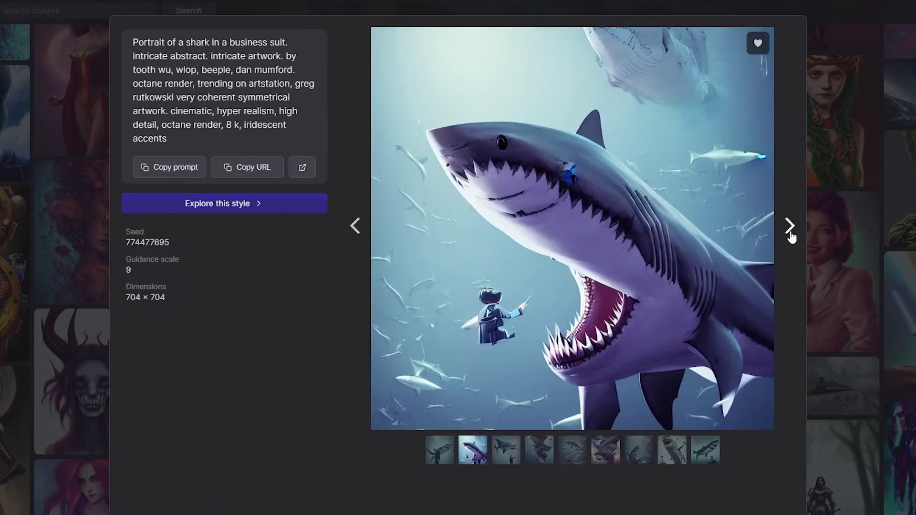
left_click(789, 227)
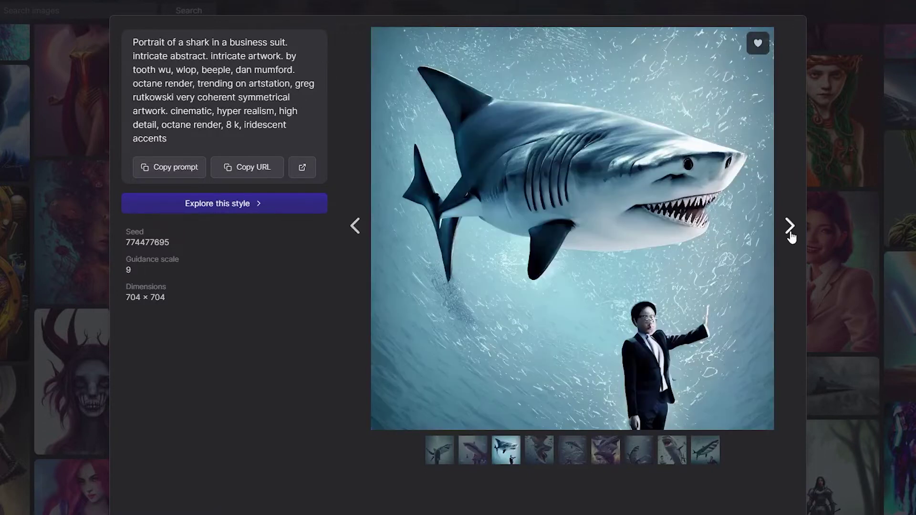
left_click(789, 227)
left_click(789, 227)
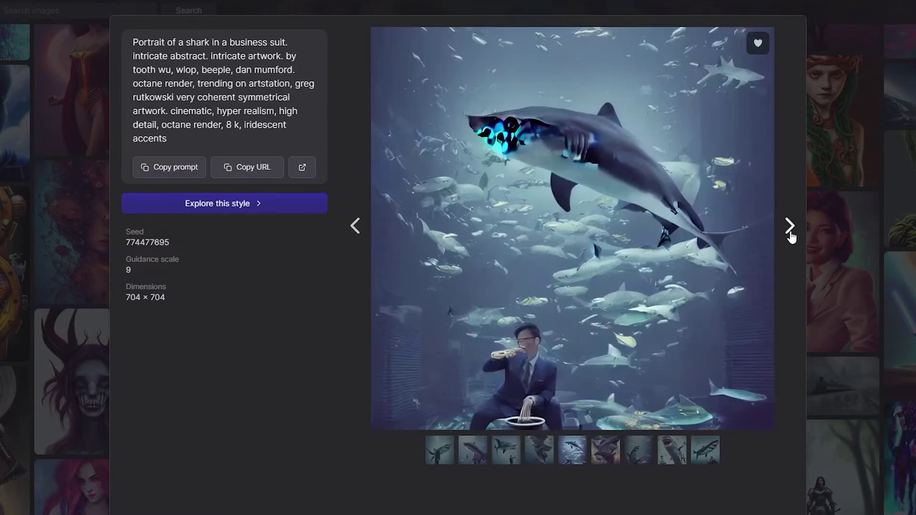
left_click(789, 228)
left_click(790, 227)
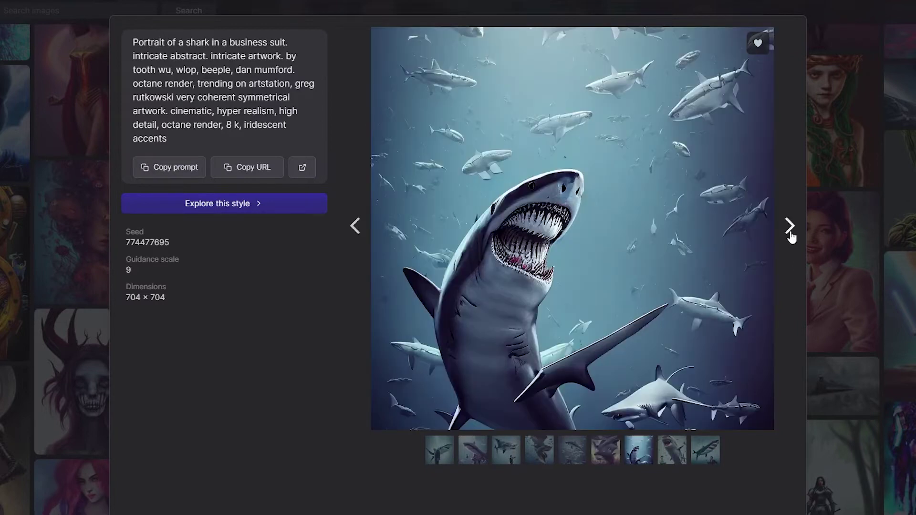
left_click(854, 239)
scroll(818, 256, "down", 5)
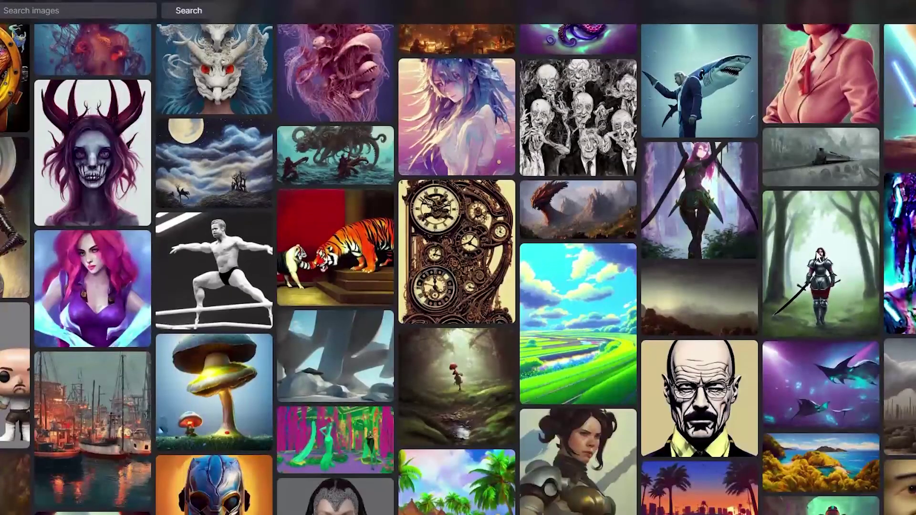
Open the knight-in-a-foggy-forest image, browse five of its variations, then close it
mouse_move(819, 256)
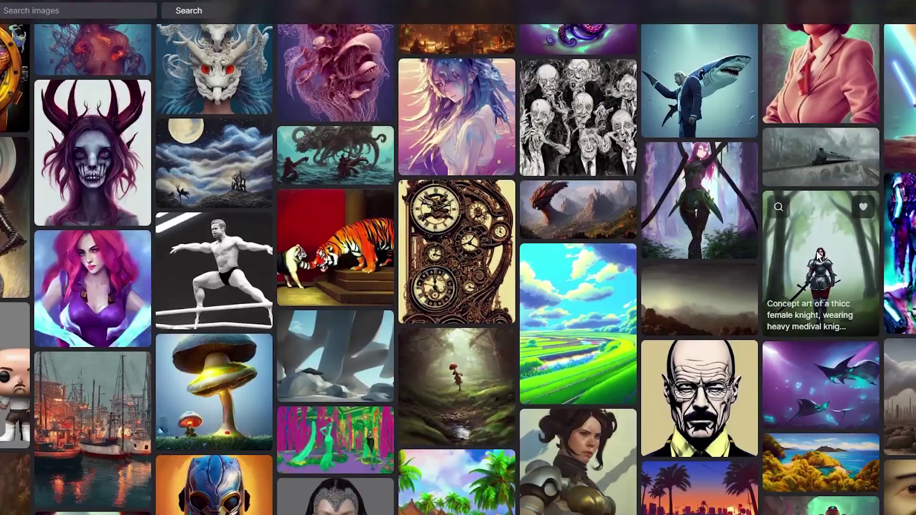
left_click(819, 256)
left_click(734, 210)
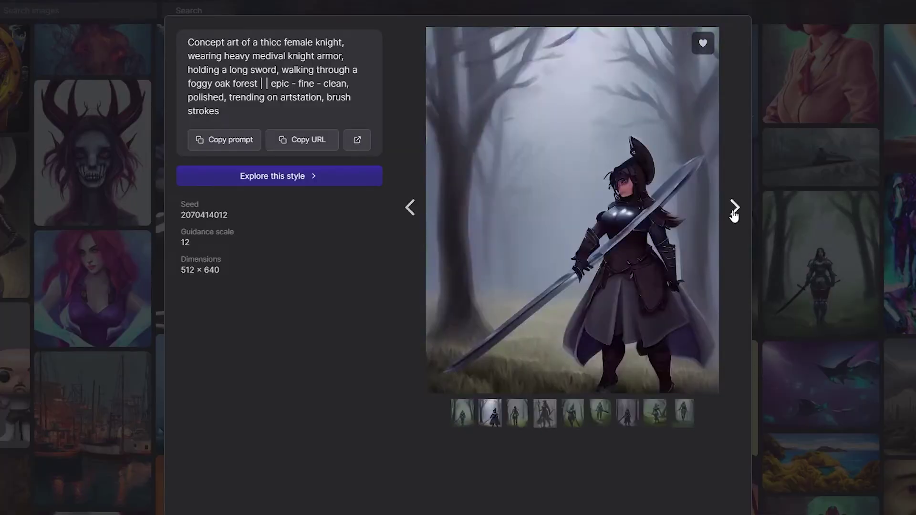
left_click(733, 210)
left_click(734, 210)
left_click(733, 210)
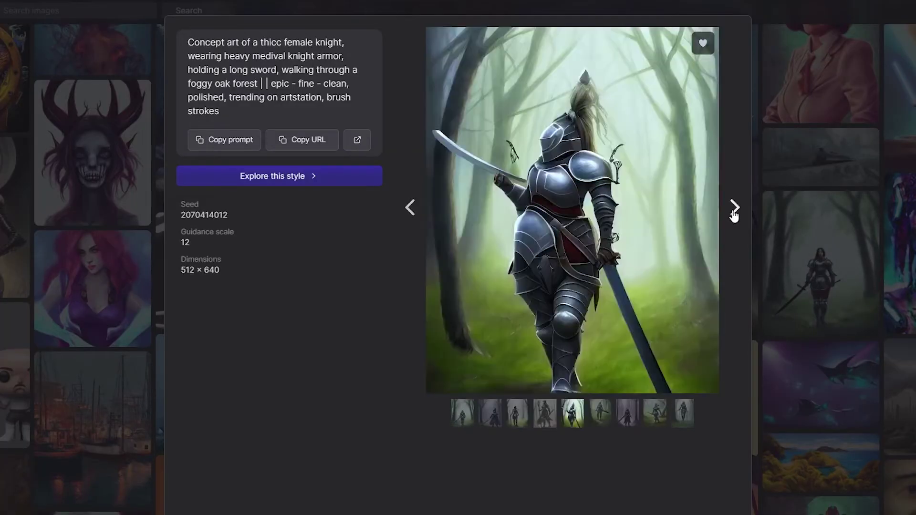
left_click(733, 210)
left_click(798, 217)
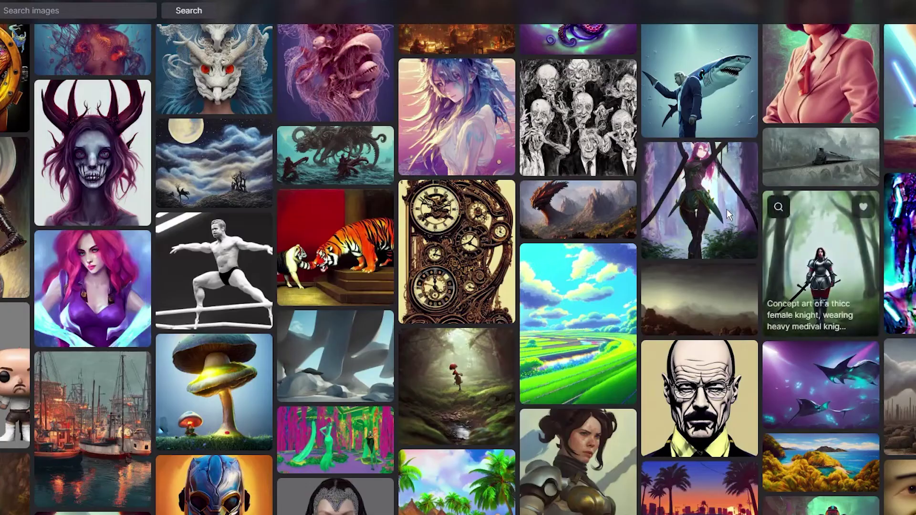
Open the rainy-fields anime illustration's details and browse to its sixth variation
scroll(724, 209, "down", 1)
scroll(725, 209, "down", 2)
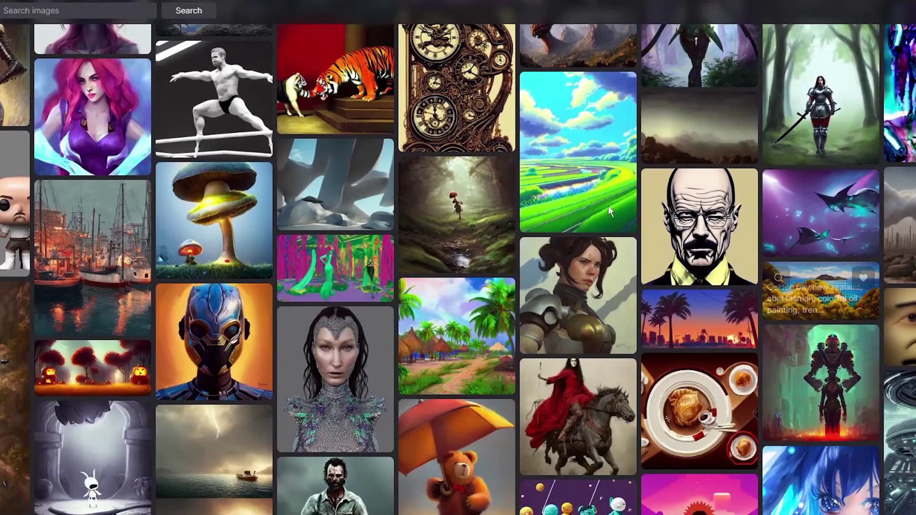
left_click(580, 181)
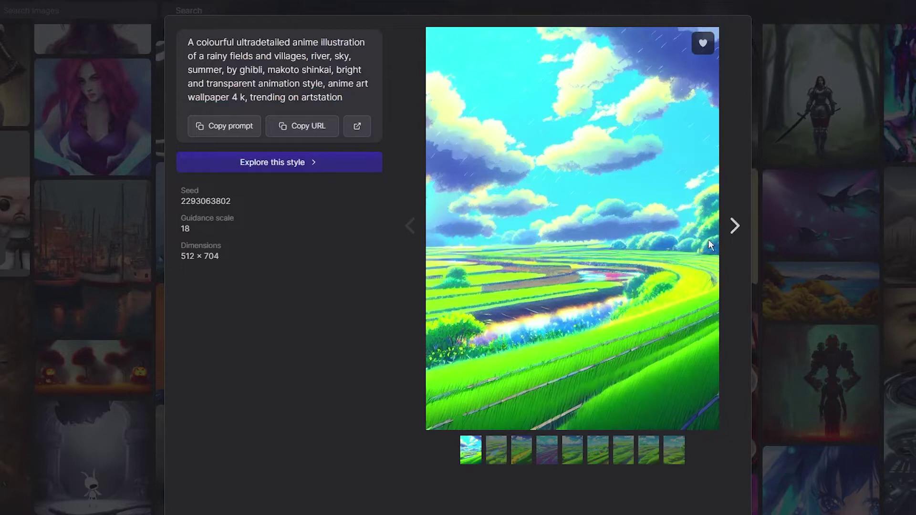
left_click(735, 226)
left_click(734, 227)
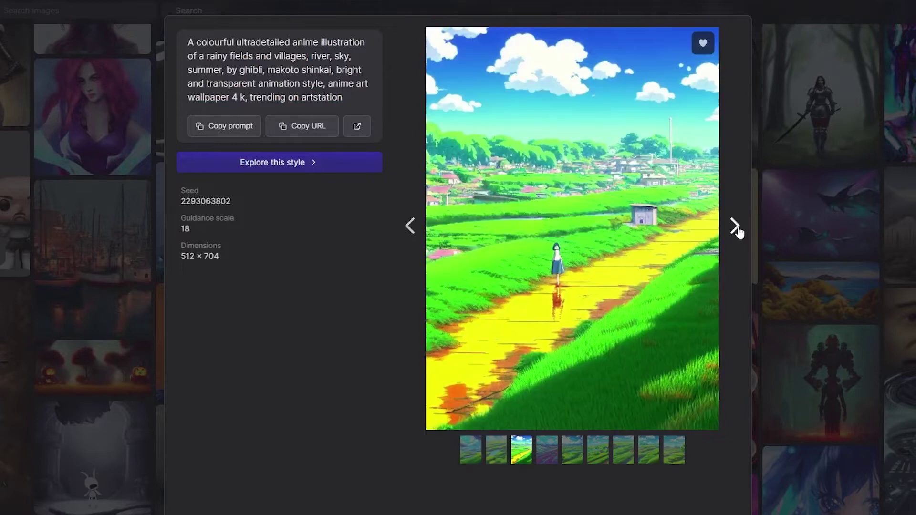
left_click(734, 226)
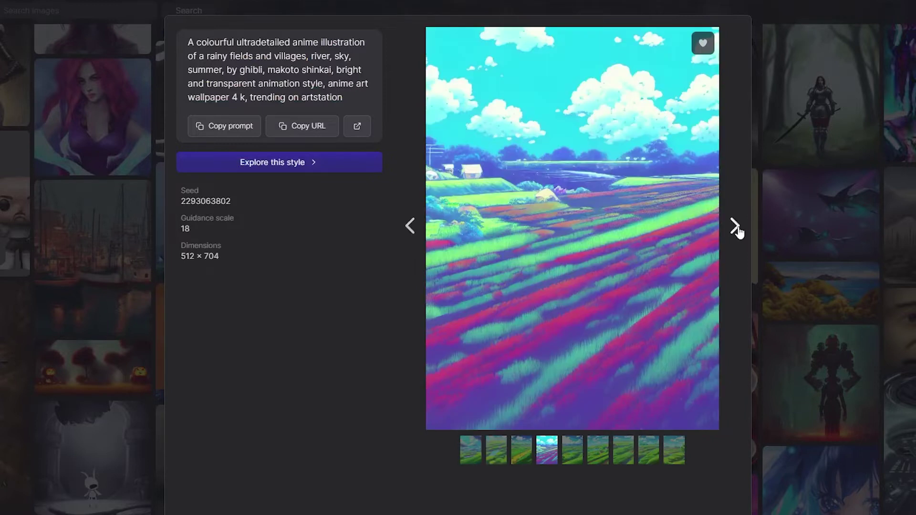
left_click(734, 226)
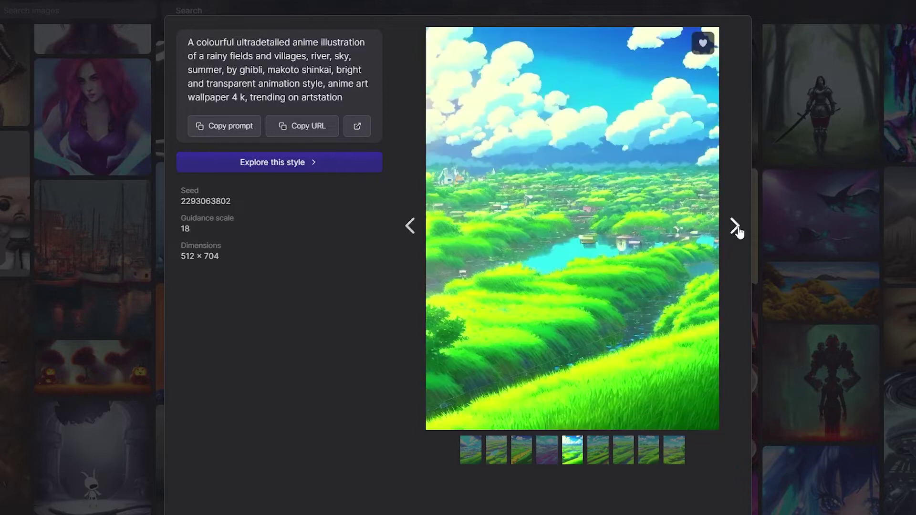
left_click(734, 226)
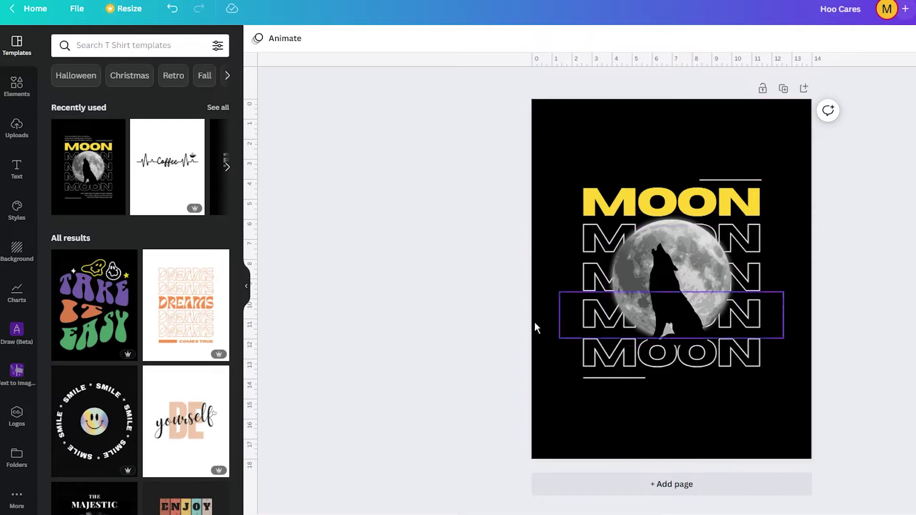
Add a new Page 2 after the MOON design and make its background white
left_click(601, 483)
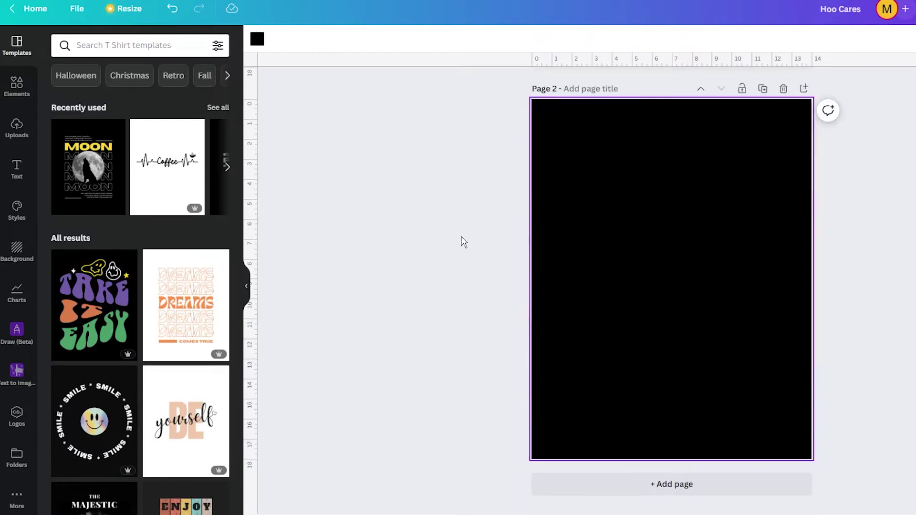
left_click(257, 39)
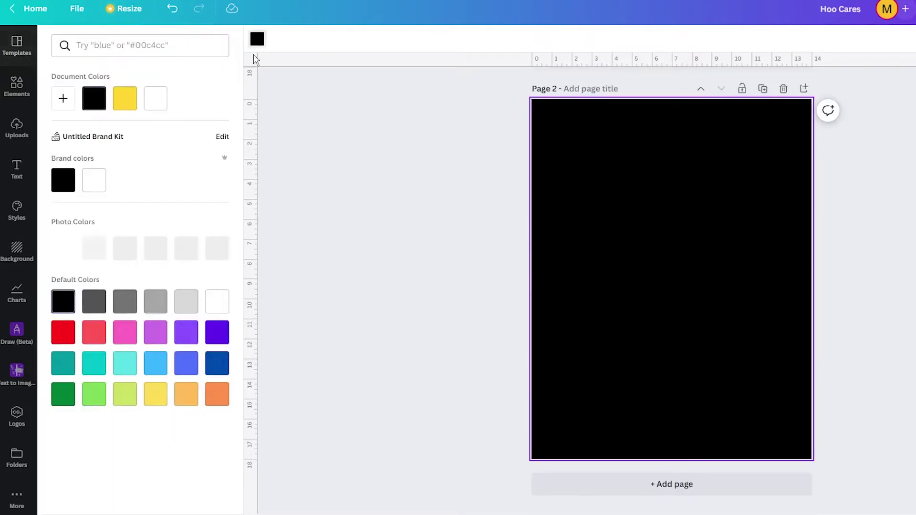
left_click(94, 180)
left_click(375, 194)
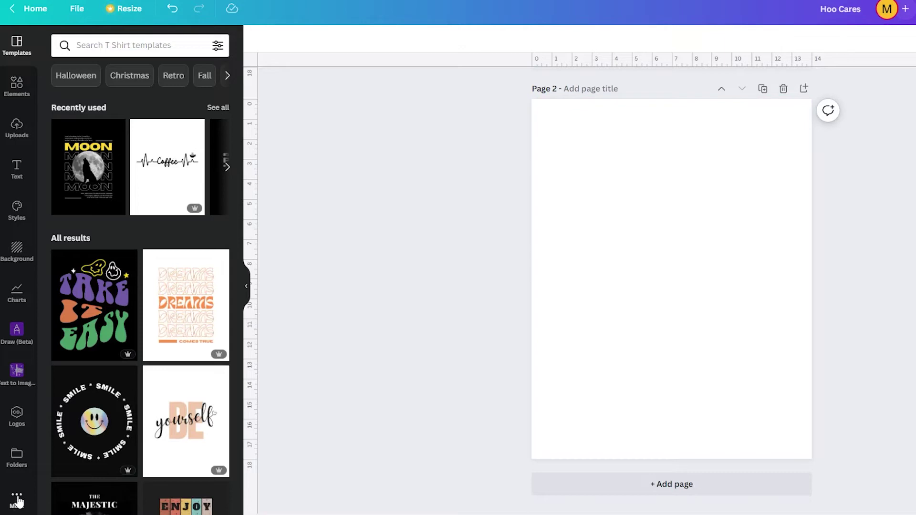
Launch the Text to Image (Beta) app from More in the sidebar
left_click(18, 502)
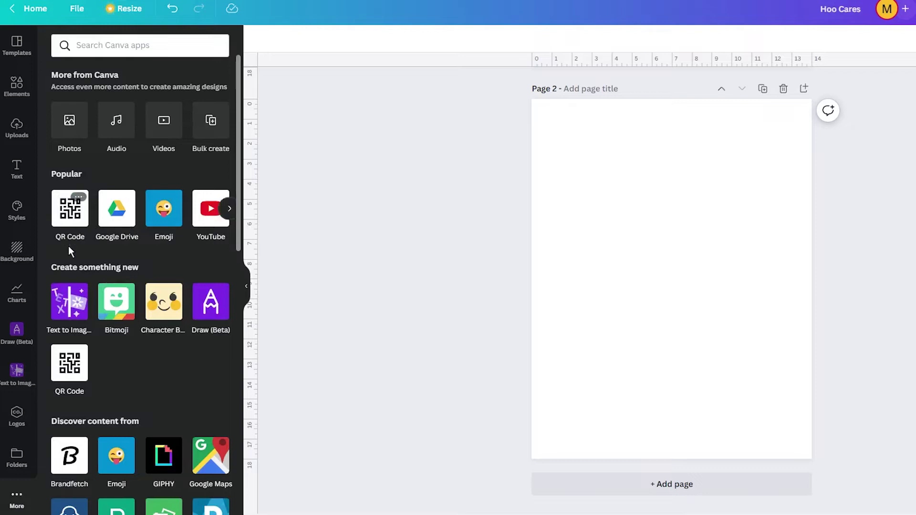
left_click(71, 310)
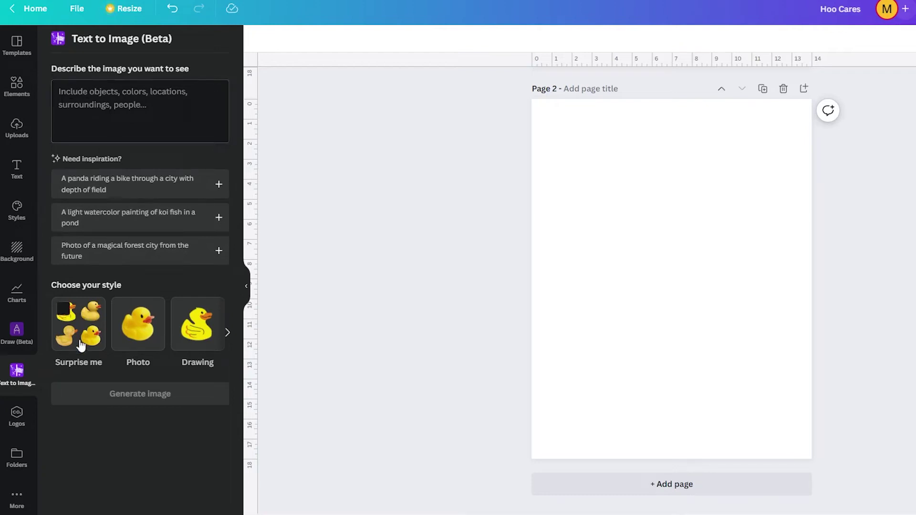
Browse the style options and generate images for 'forest in a fog, red leaves, matte painting'
left_click(227, 334)
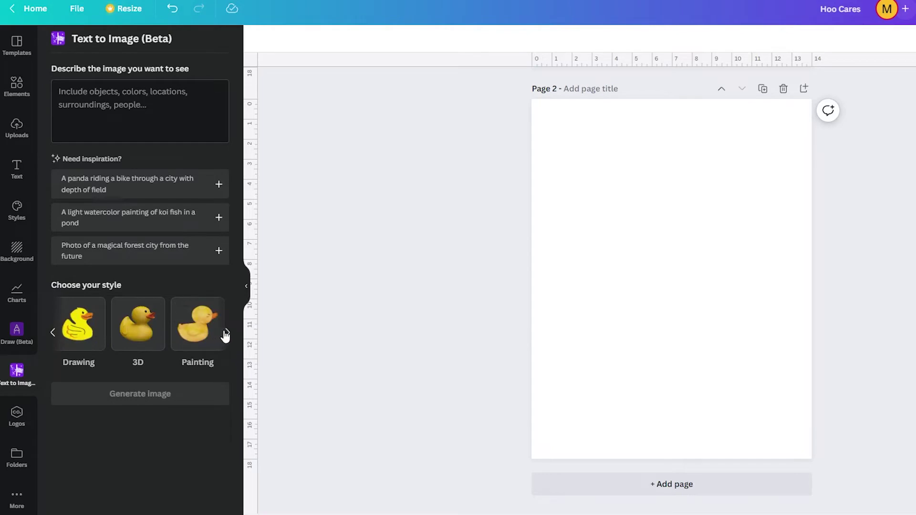
left_click(226, 334)
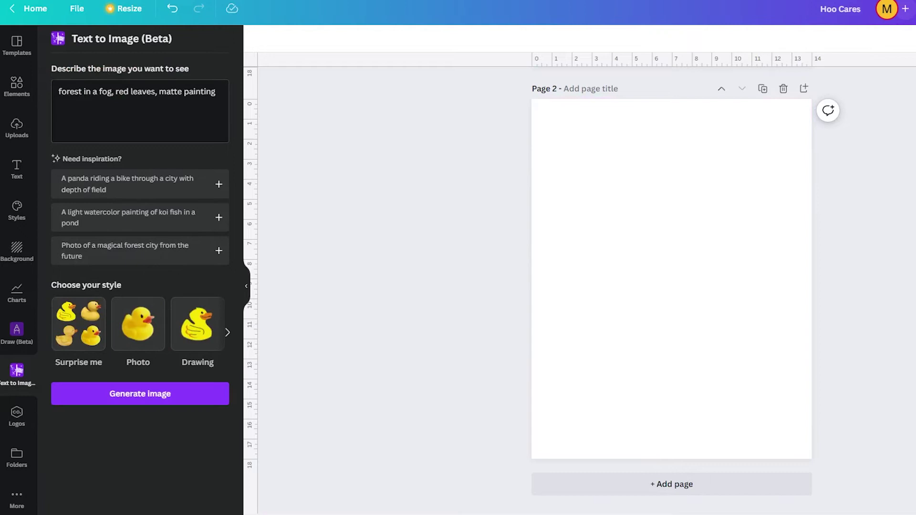
left_click(122, 403)
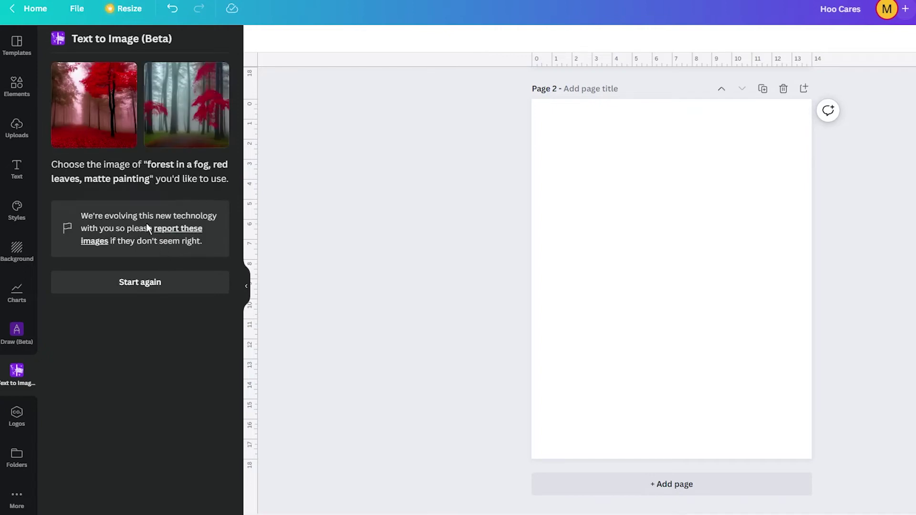
Place the first forest image on Page 2 and the second on a new Page 3
left_click_drag(101, 96, 536, 182)
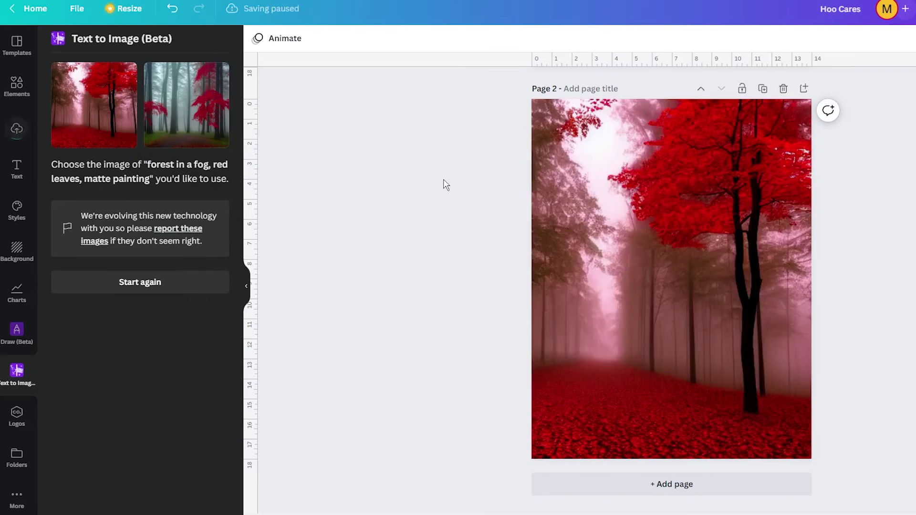
left_click(625, 484)
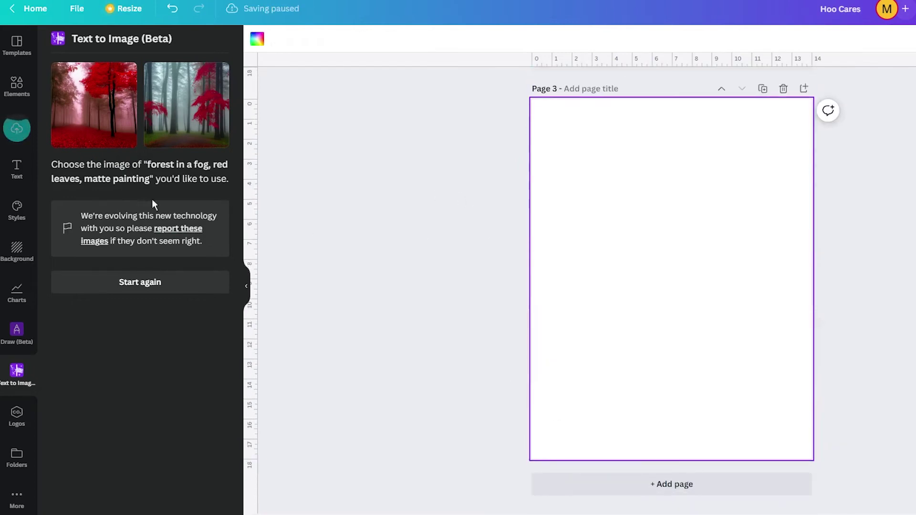
left_click_drag(173, 125, 534, 169)
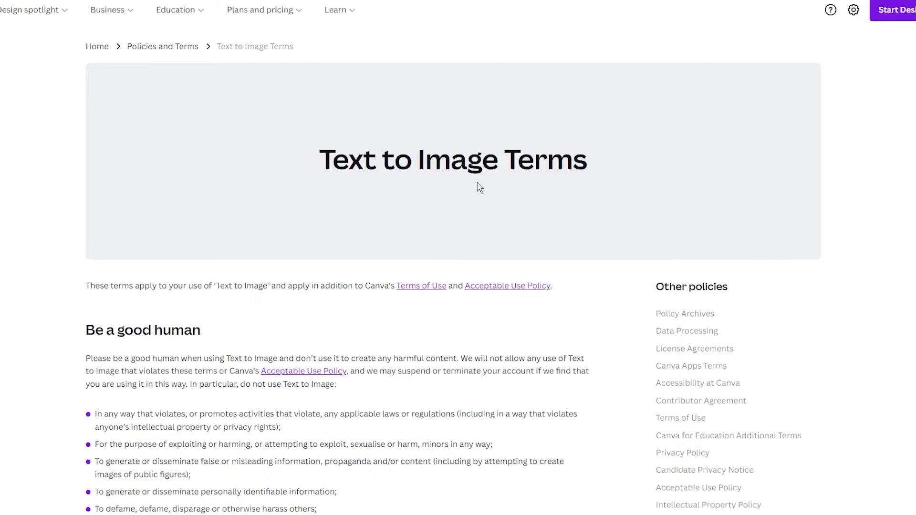
Scroll down the Text to Image Terms page to read its usage rules and legal notice
scroll(8, 217, "down", 5)
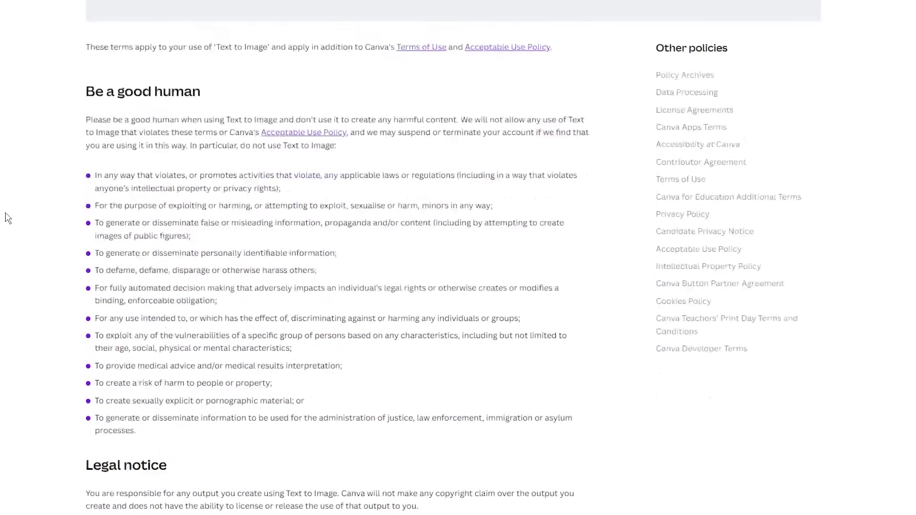
scroll(8, 217, "down", 6)
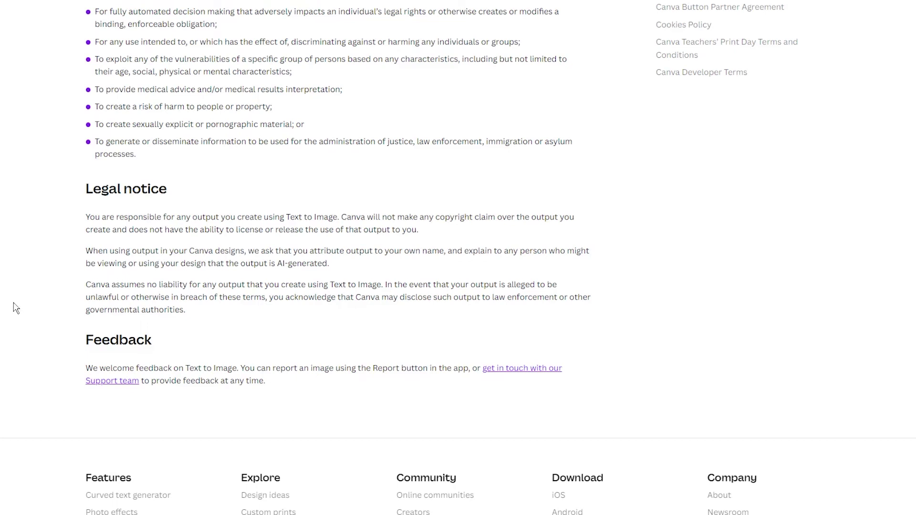
scroll(15, 307, "up", 5)
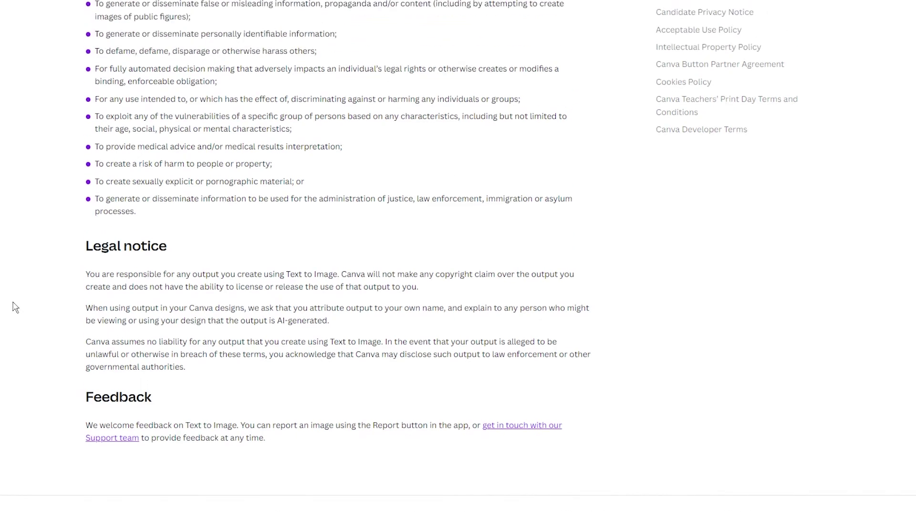